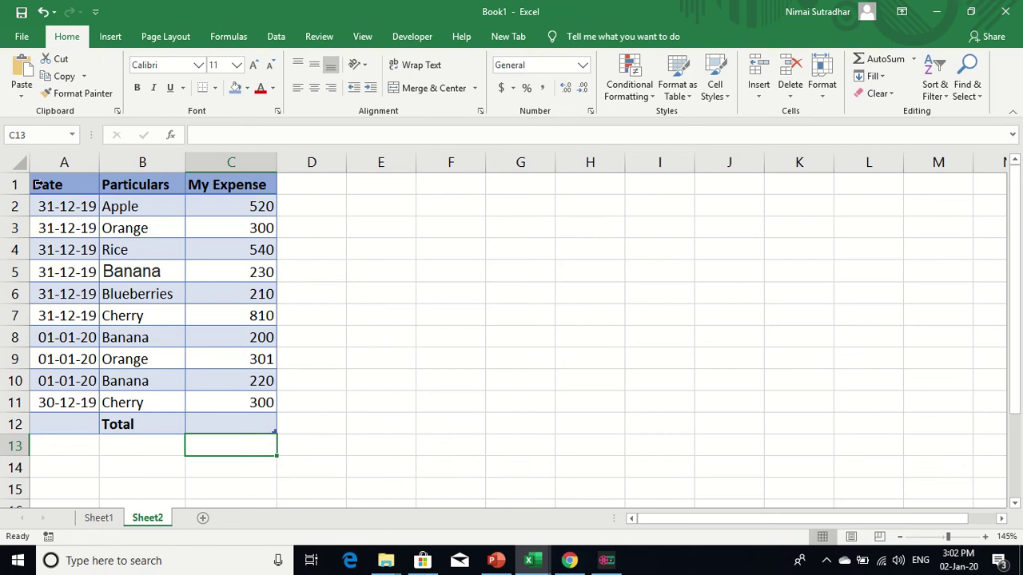
# Relabel the total row label in B12 as 'Total/ SUM'
pyautogui.moveTo(67, 189)
pyautogui.mouseDown()
pyautogui.moveTo(189, 208)
pyautogui.moveTo(252, 402)
pyautogui.mouseUp()
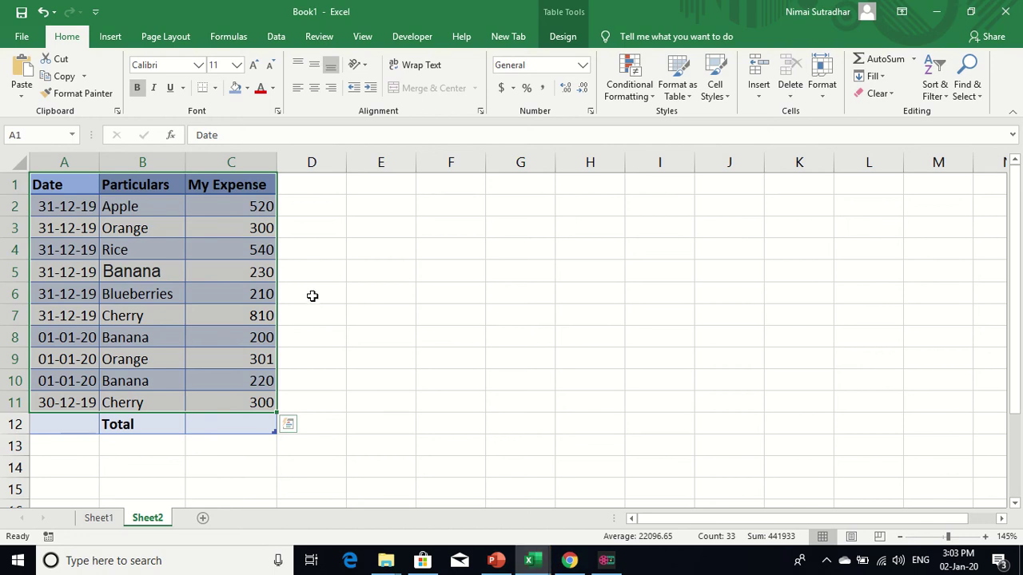
pyautogui.click(164, 313)
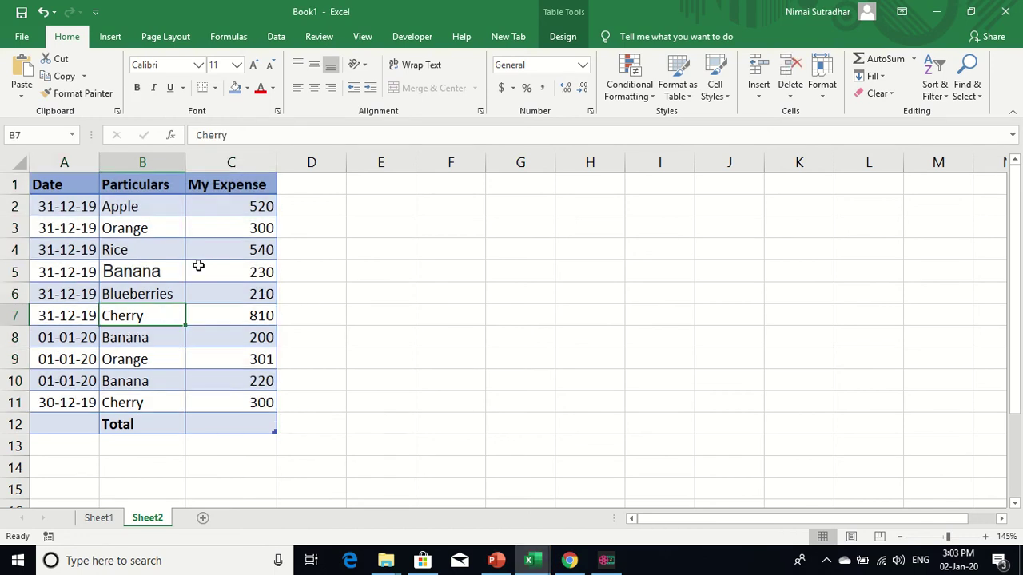
pyautogui.click(200, 424)
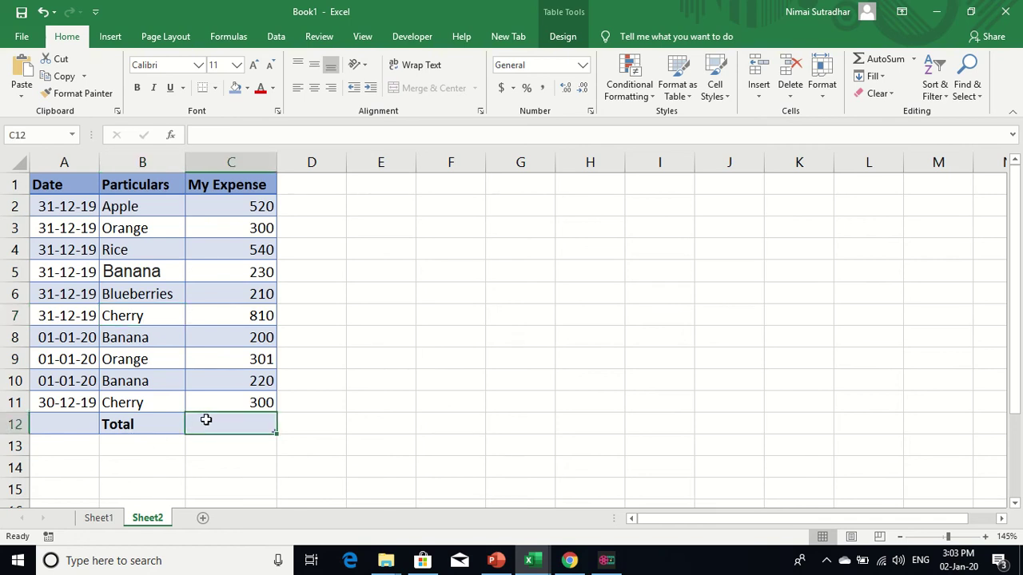
pyautogui.doubleClick(144, 424)
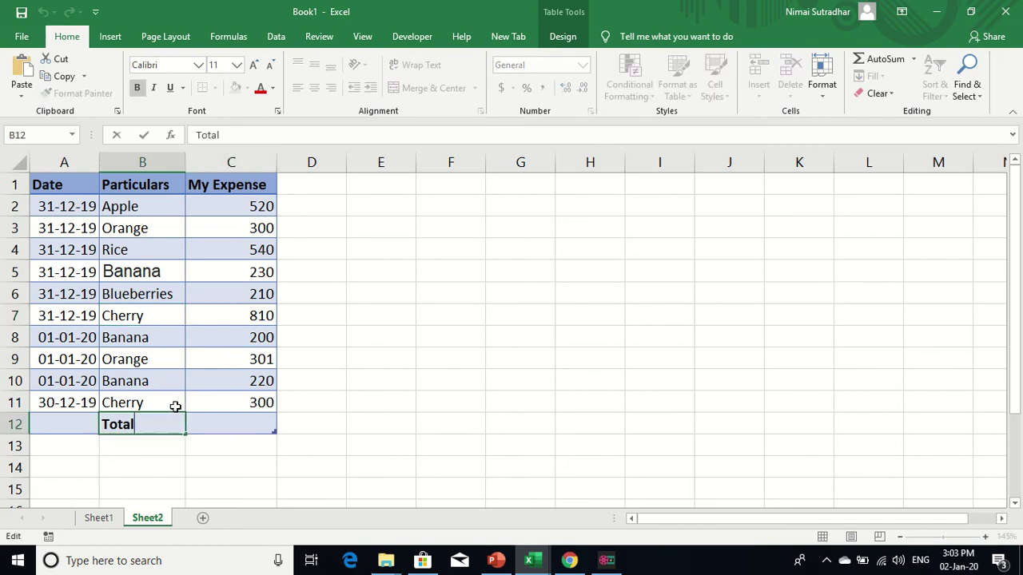
pyautogui.write('/ S')
pyautogui.write('UM')
pyautogui.press('Tab')
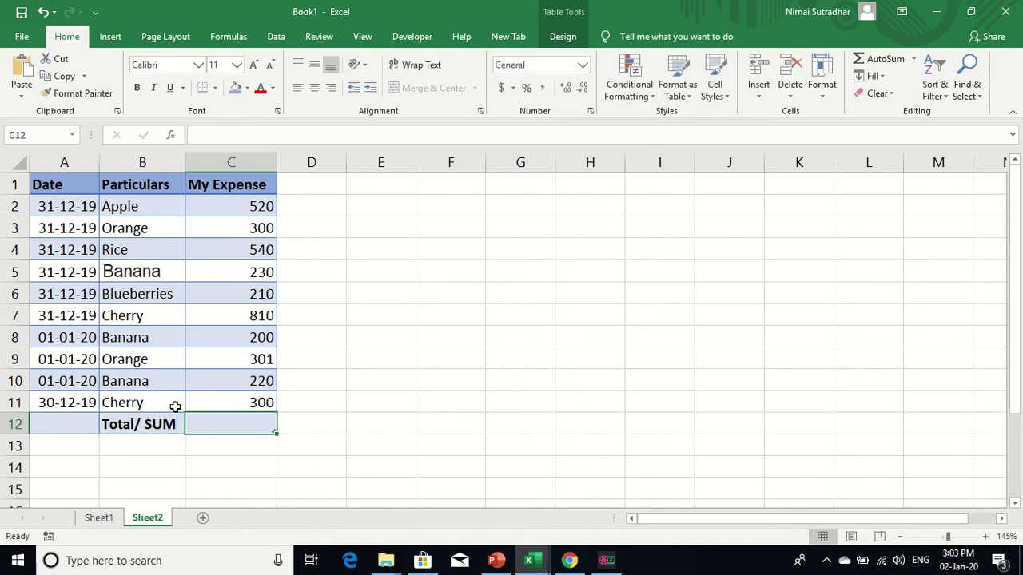
# Enter =SUM(C2:C11) in C12 so the expense total shows 3631
pyautogui.write('=')
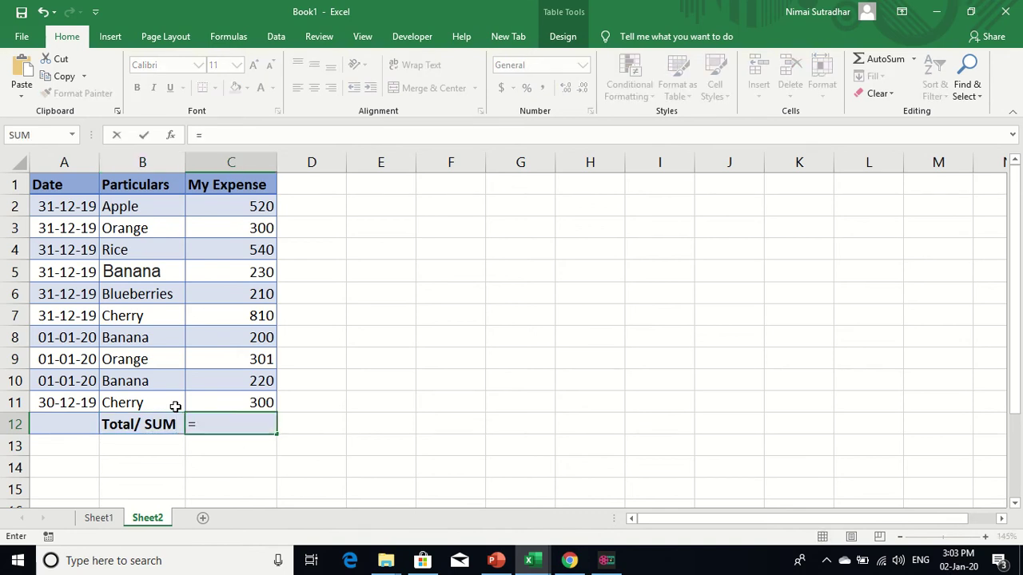
pyautogui.write('su')
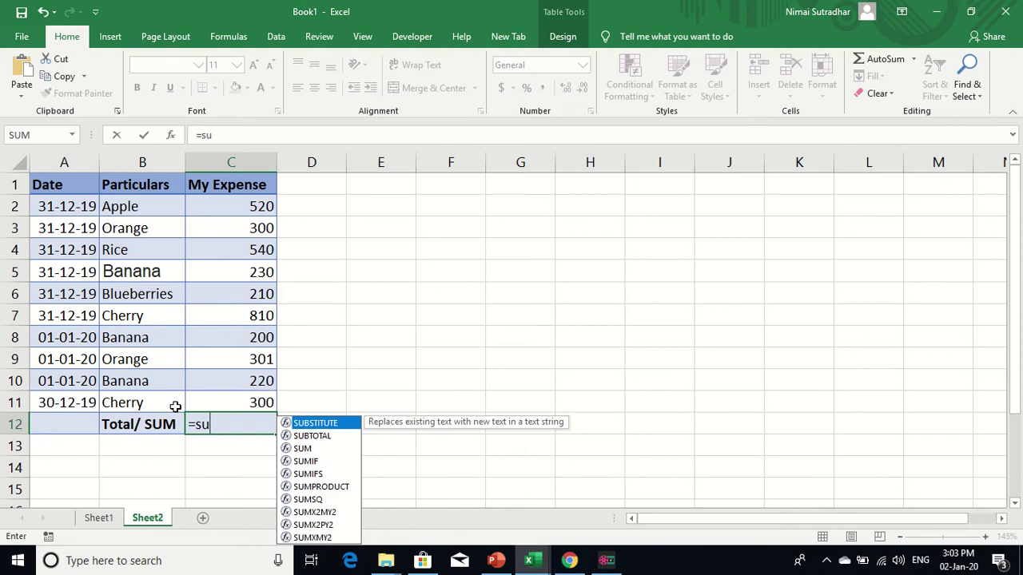
pyautogui.write('m')
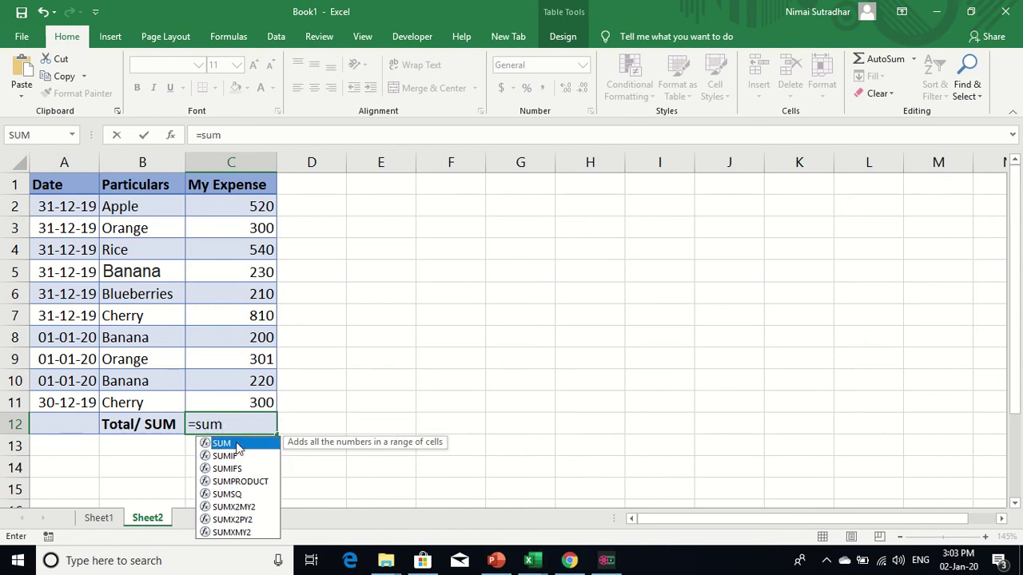
pyautogui.doubleClick(237, 445)
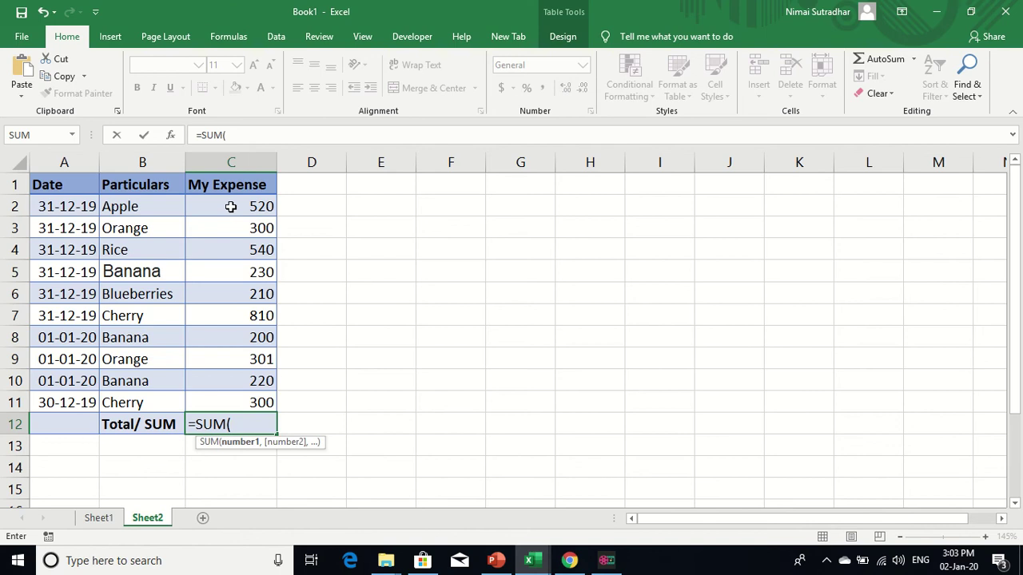
pyautogui.moveTo(229, 206); pyautogui.dragTo(238, 397)
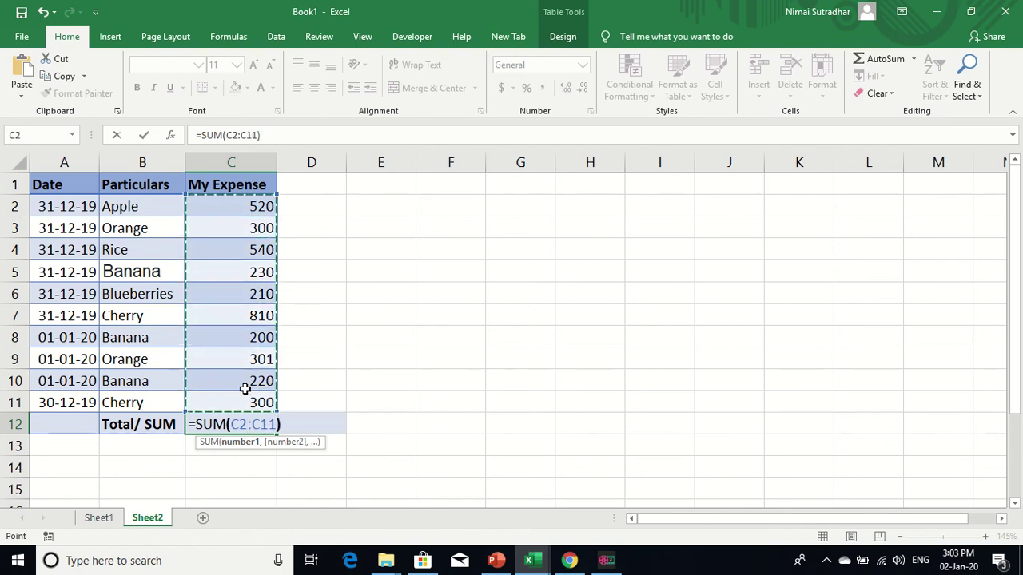
pyautogui.write(')')
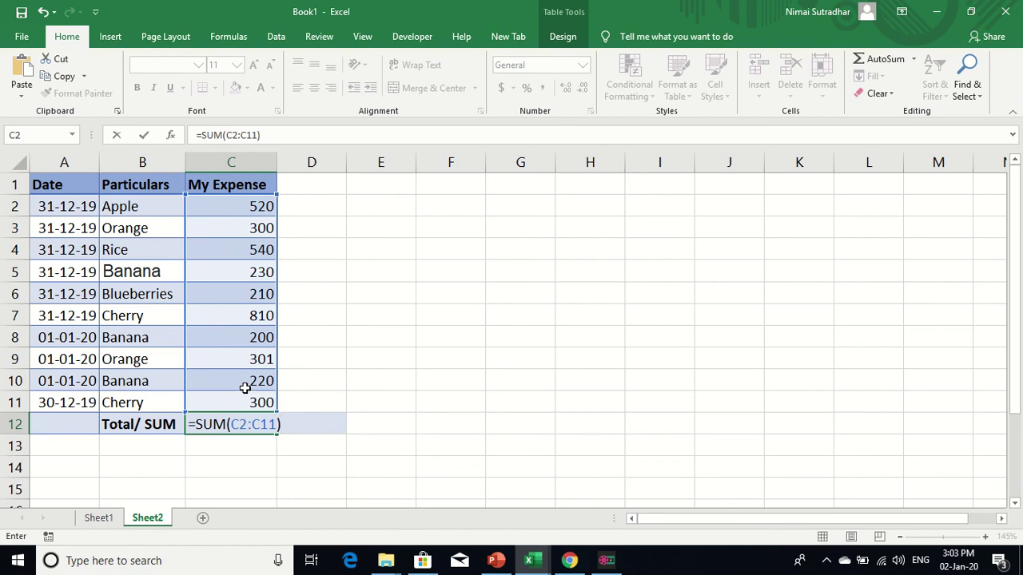
pyautogui.press('Return')
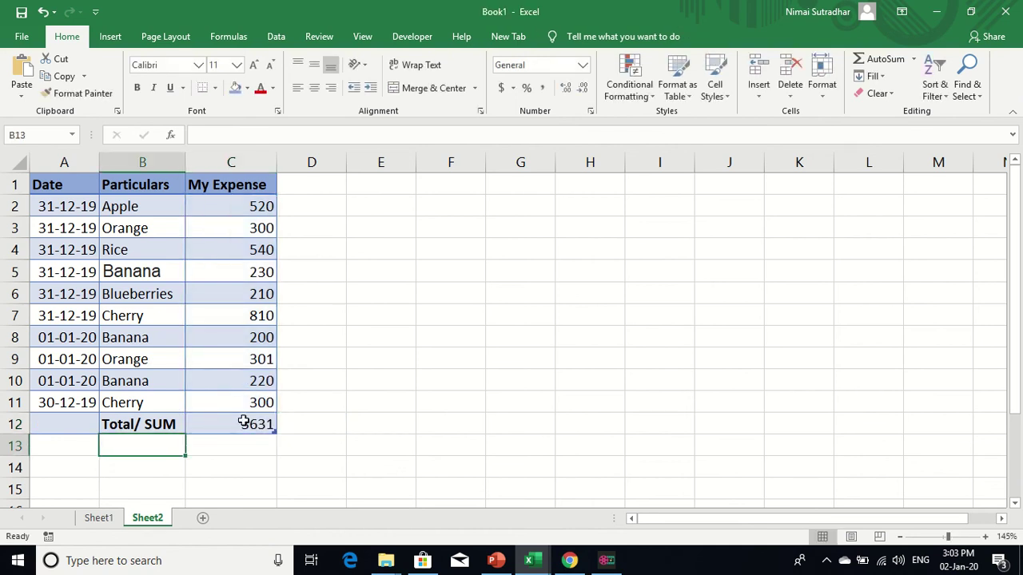
pyautogui.click(244, 424)
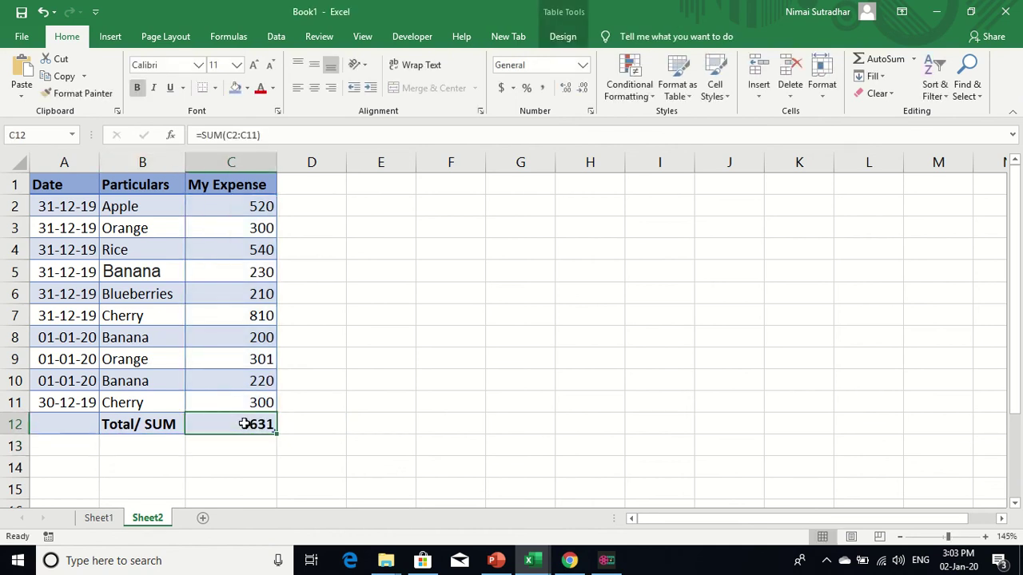
pyautogui.click(270, 461)
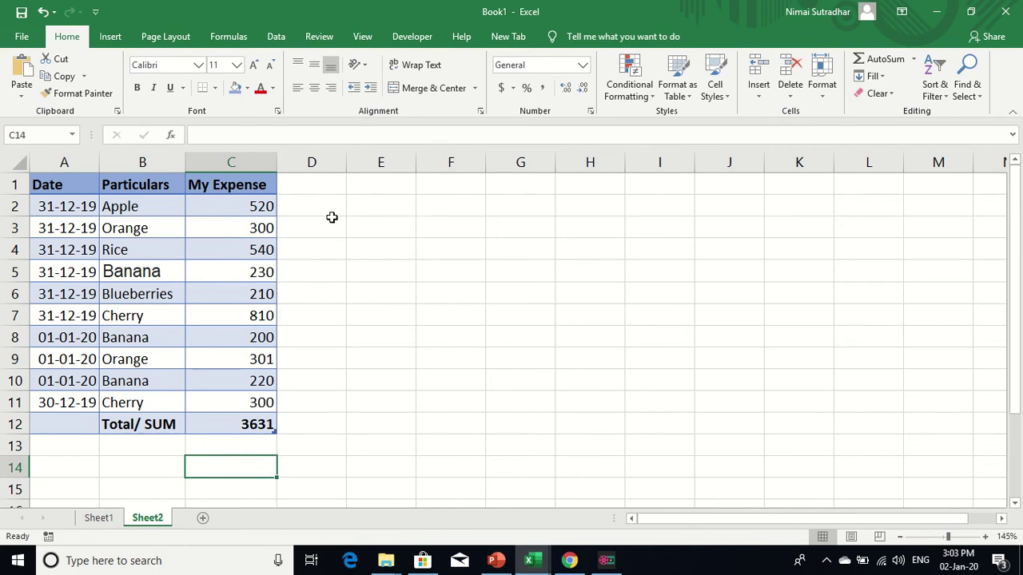
# Type the heading 'SUMIFS FORMULA' into E1 and move down to E3
pyautogui.click(365, 186)
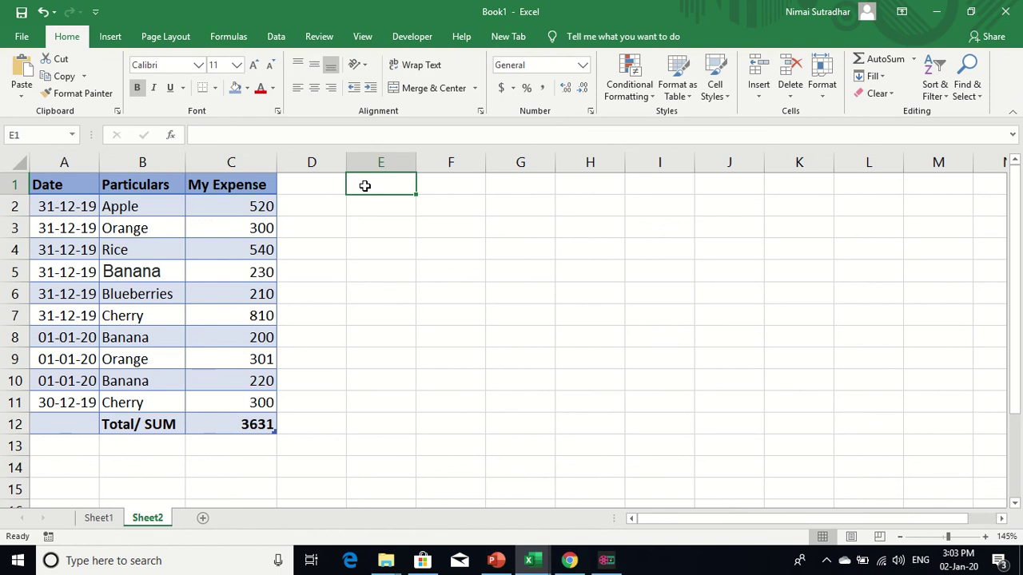
pyautogui.write('SUM')
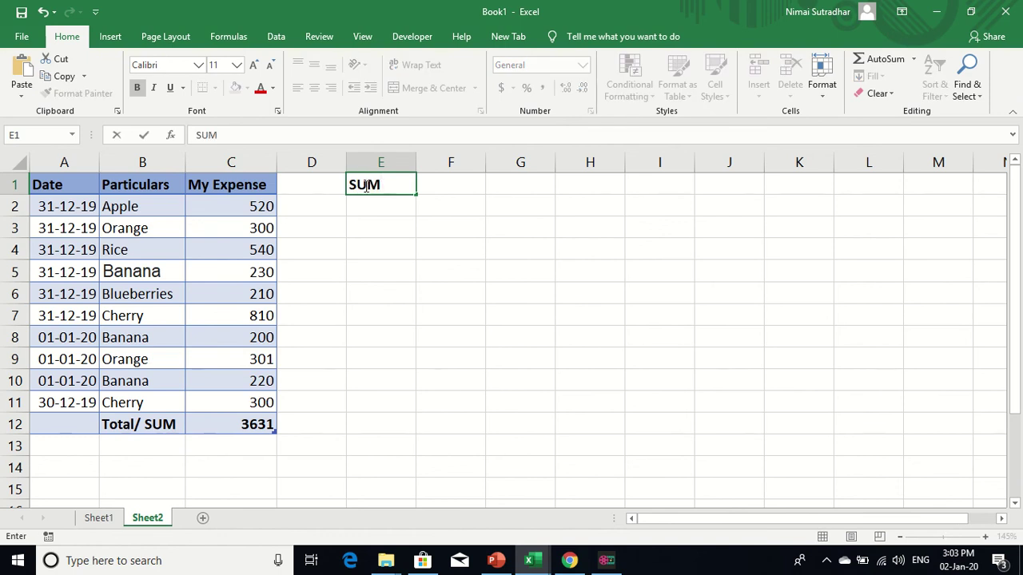
pyautogui.write('IFS F')
pyautogui.write('OR')
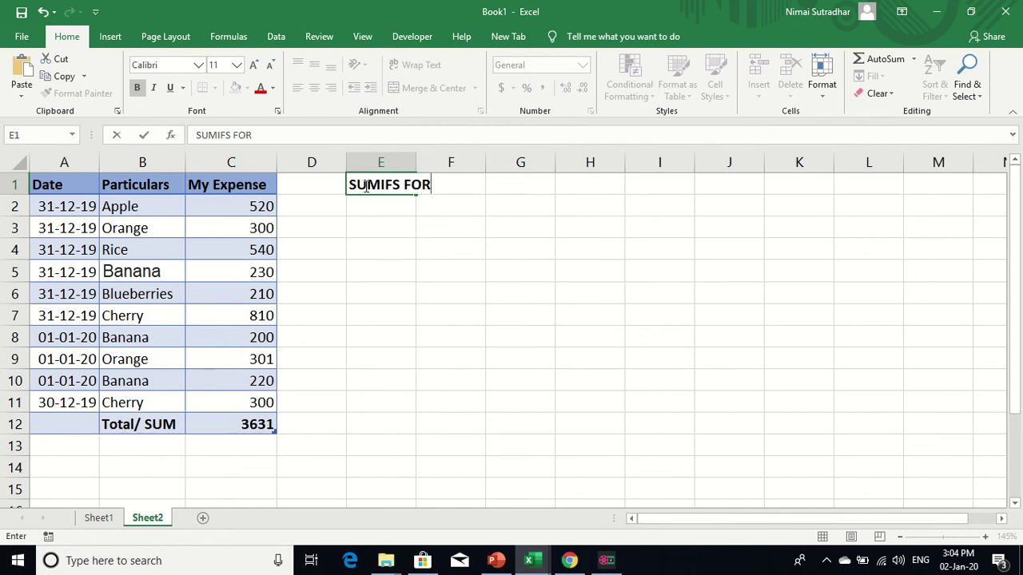
pyautogui.write('MULA')
pyautogui.press('Return')
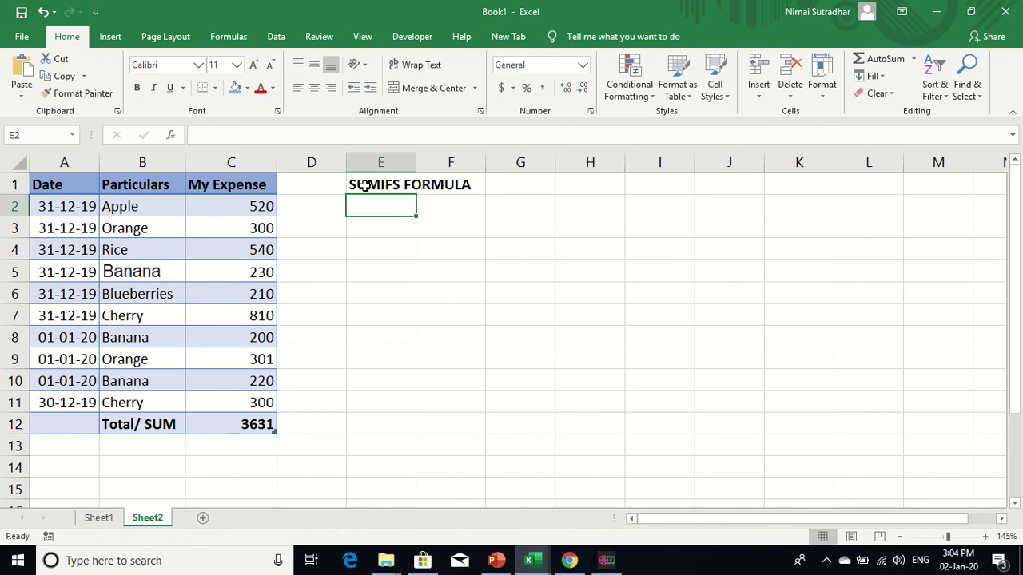
pyautogui.press('Return')
# Enter a SUMIFS formula in E3 summing My Expense where Particulars matches E2
pyautogui.write('=')
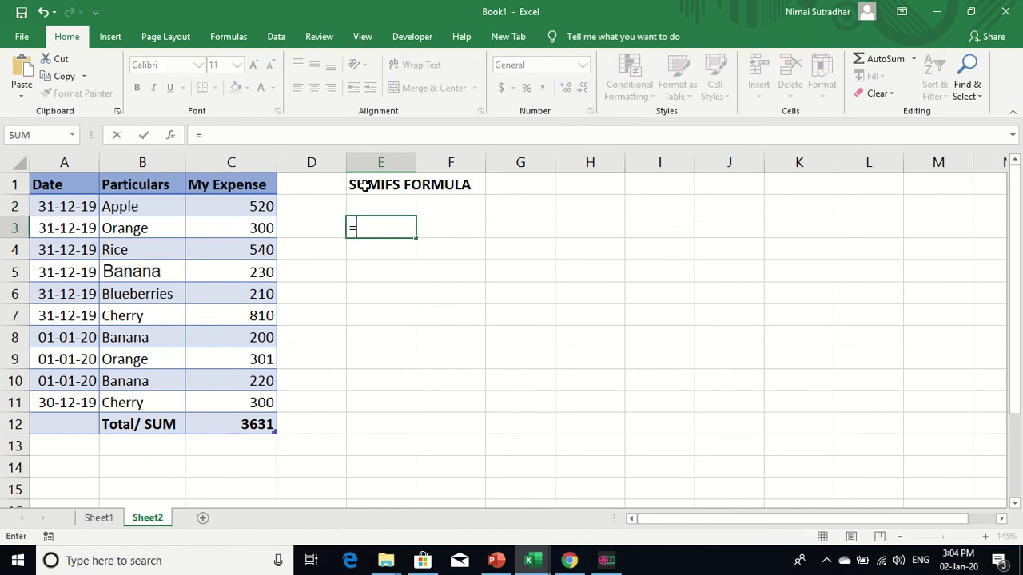
pyautogui.write('sum')
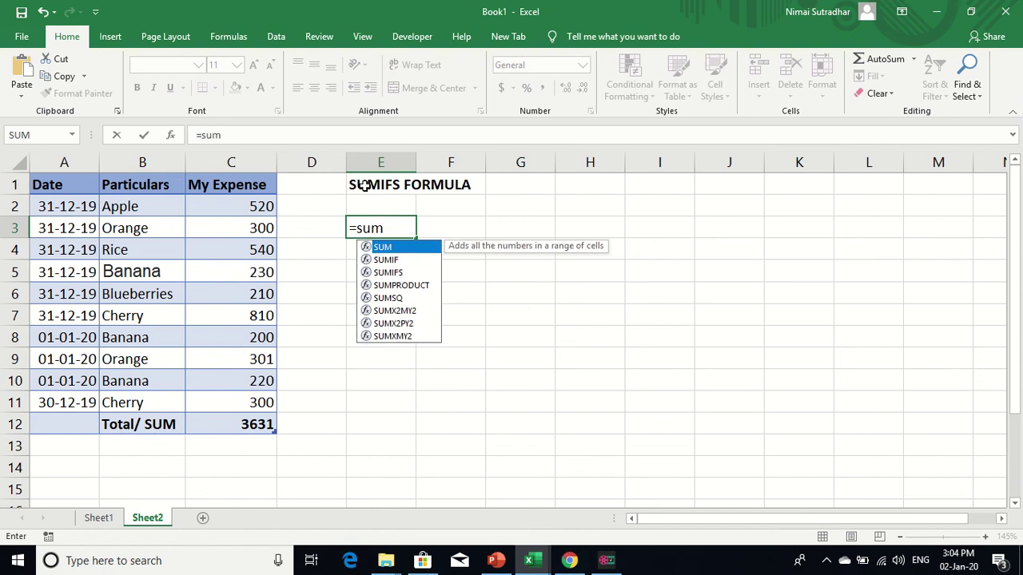
pyautogui.click(398, 274)
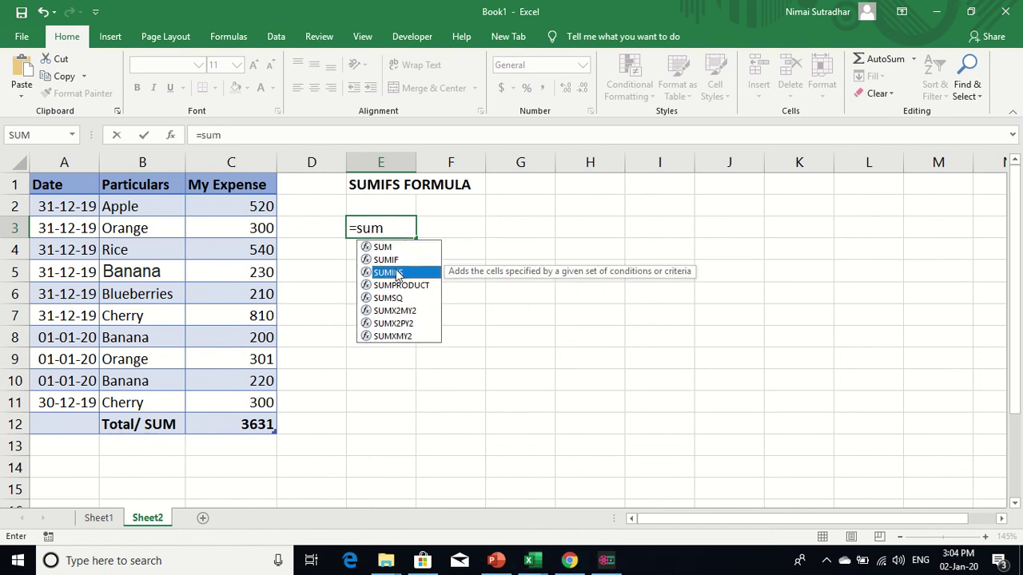
pyautogui.doubleClick(397, 274)
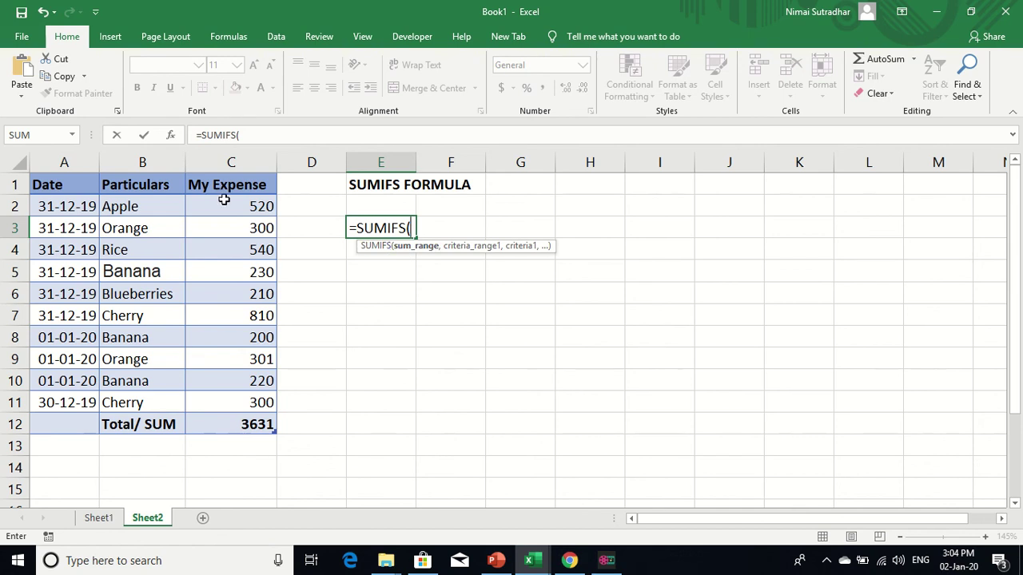
pyautogui.moveTo(223, 203); pyautogui.dragTo(246, 402)
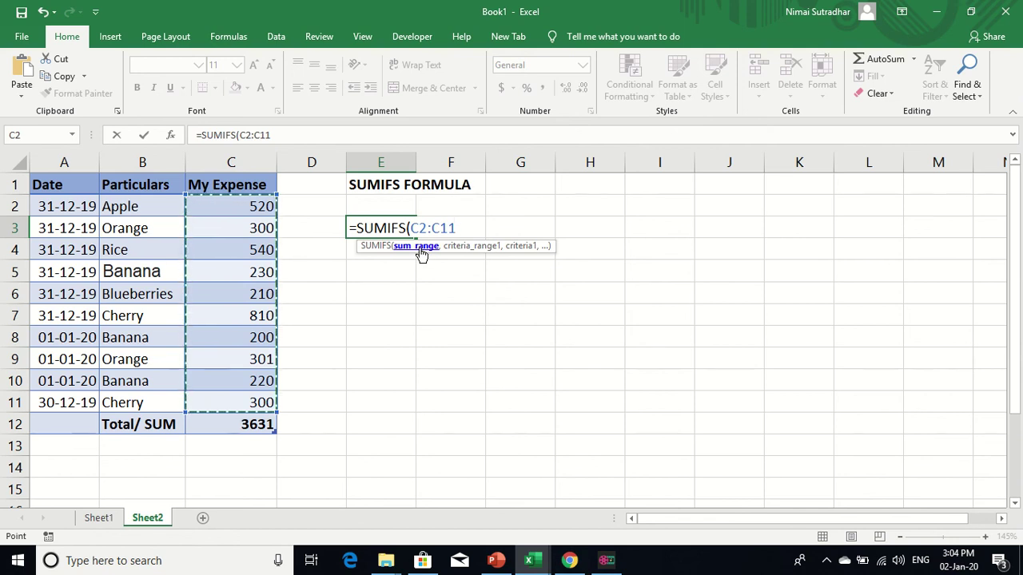
pyautogui.write(',')
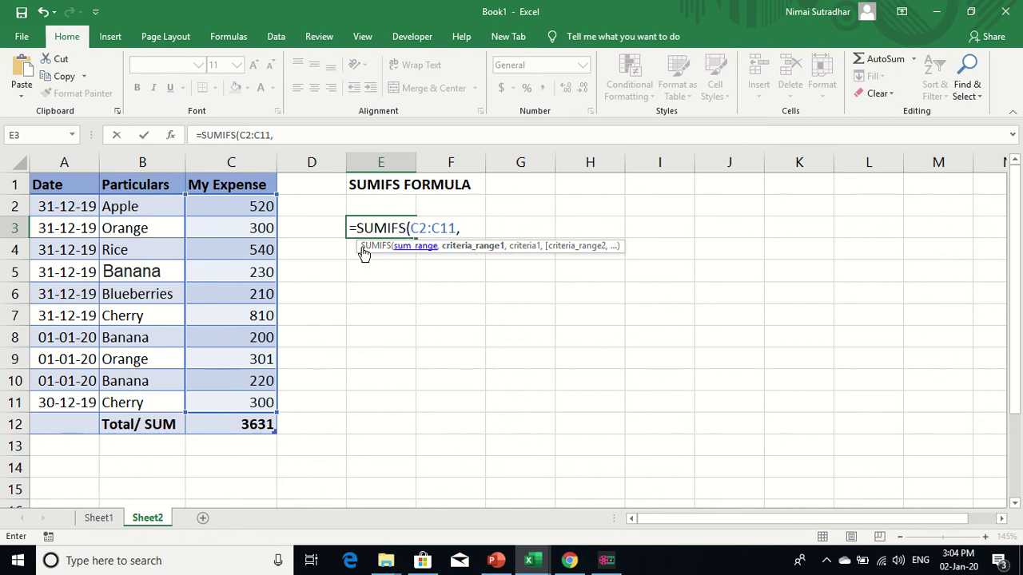
pyautogui.moveTo(131, 203); pyautogui.dragTo(145, 403)
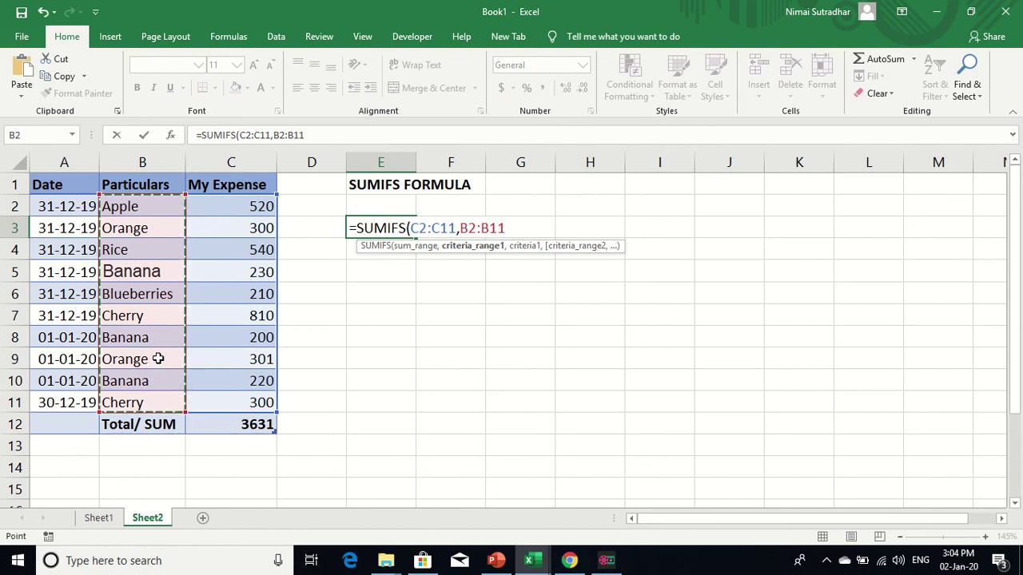
pyautogui.write(',')
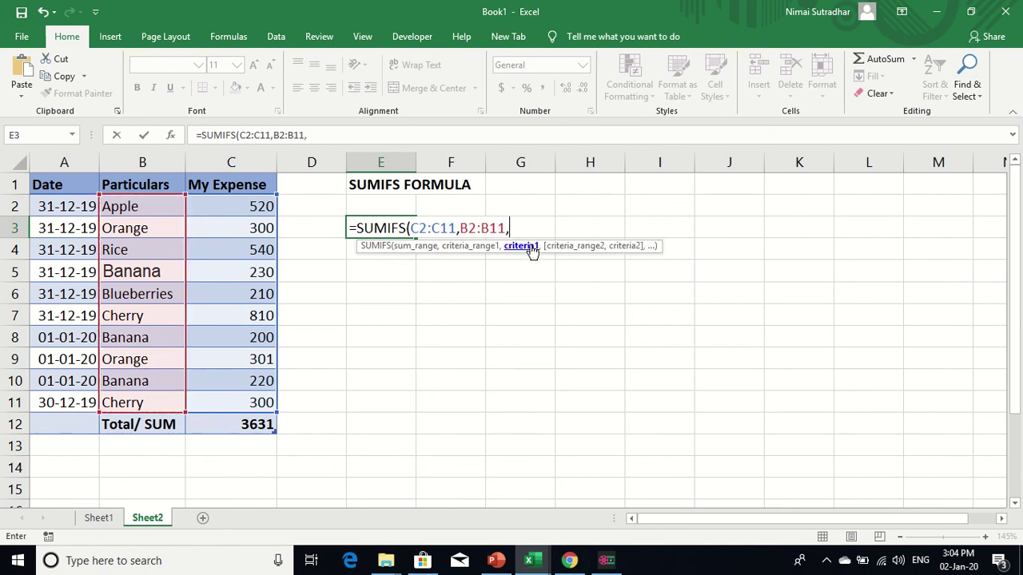
pyautogui.click(371, 205)
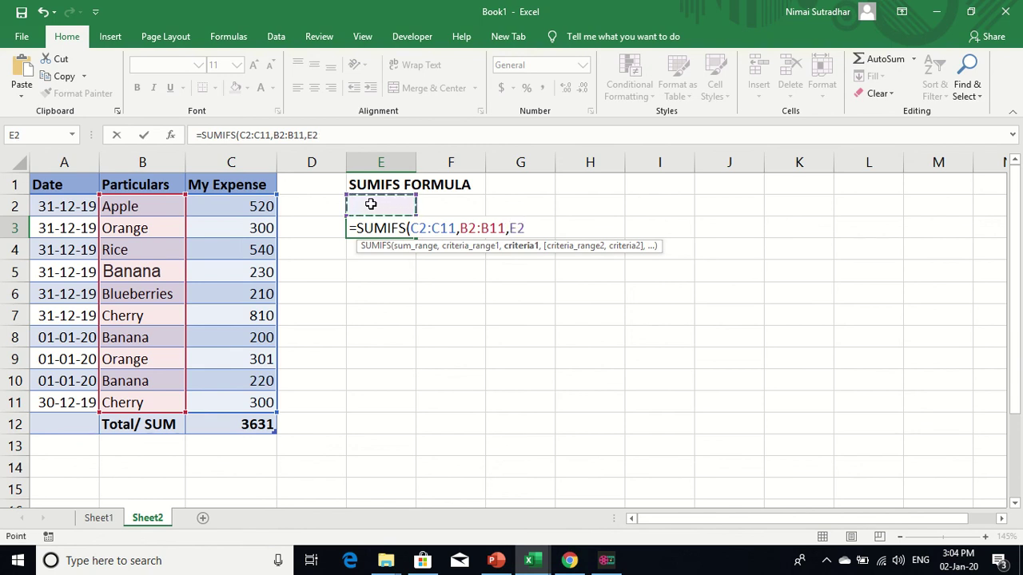
pyautogui.press('Return')
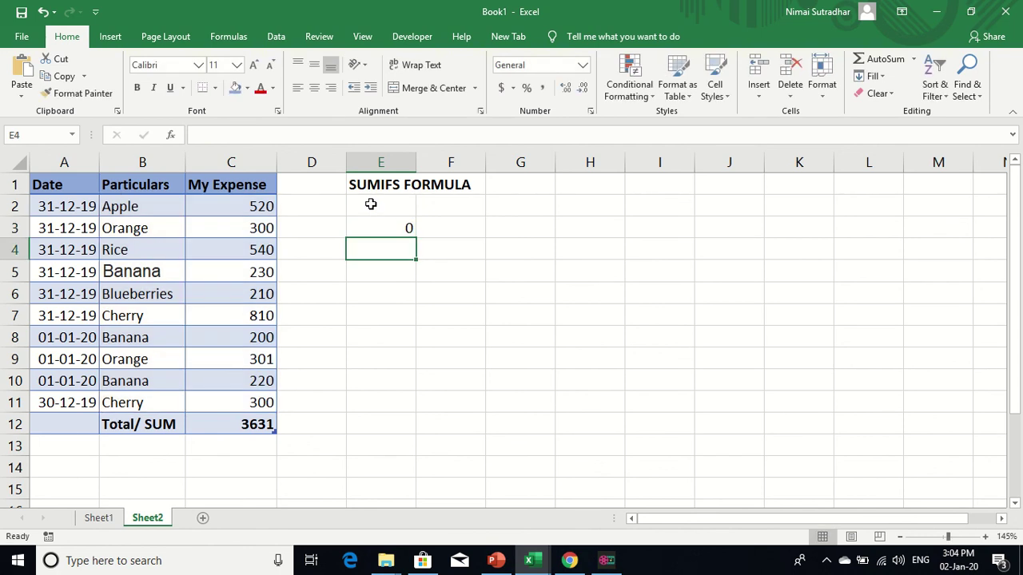
# Enter Apple as the criteria in E2, making E3 return 520
pyautogui.click(394, 205)
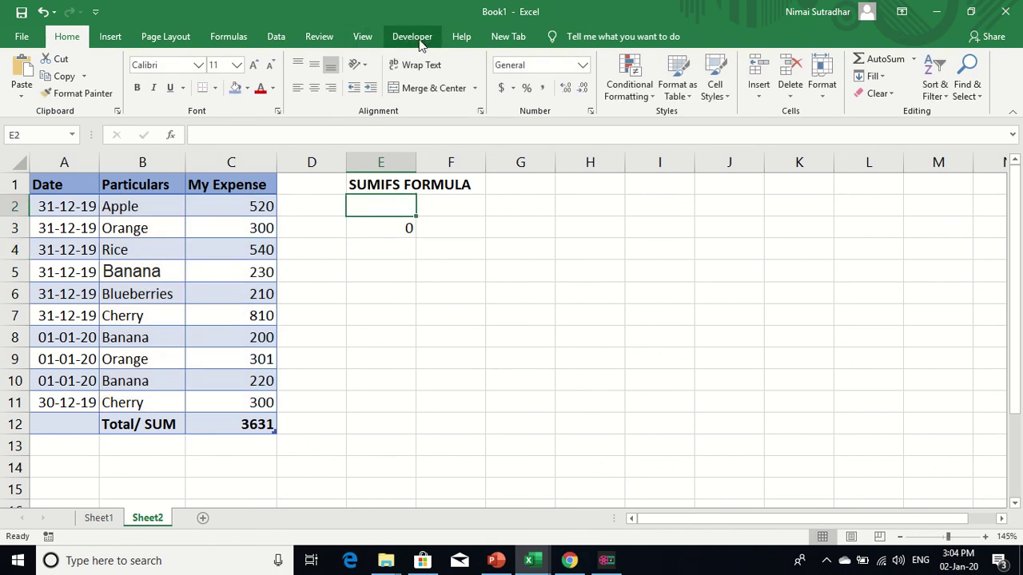
pyautogui.click(273, 35)
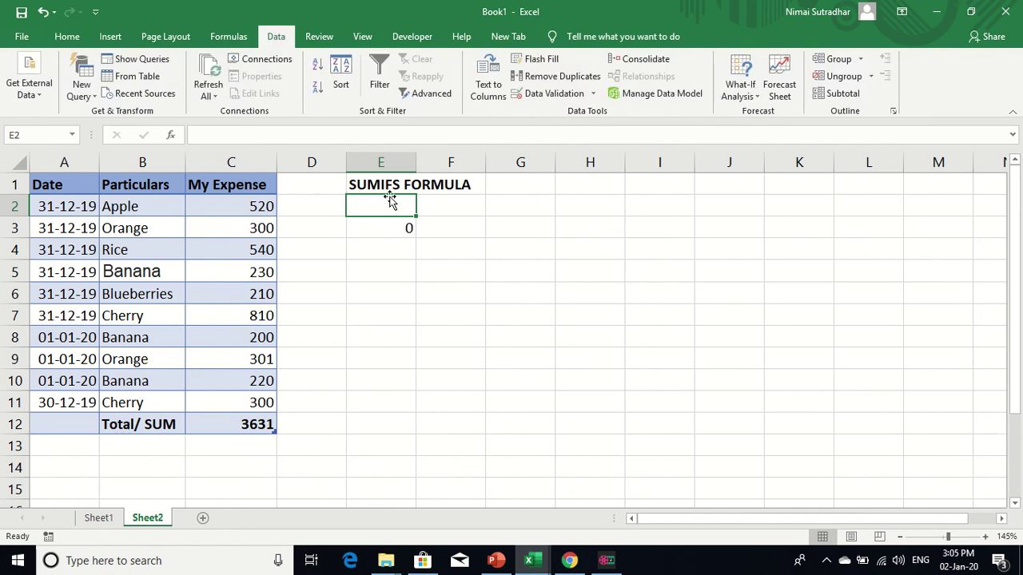
pyautogui.write('App')
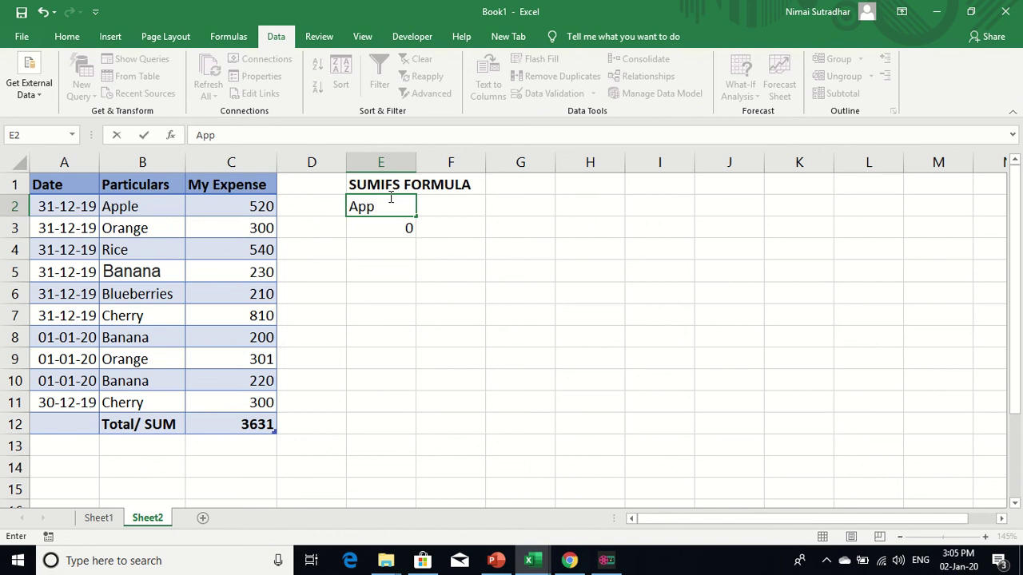
pyautogui.write('le')
pyautogui.press('Tab')
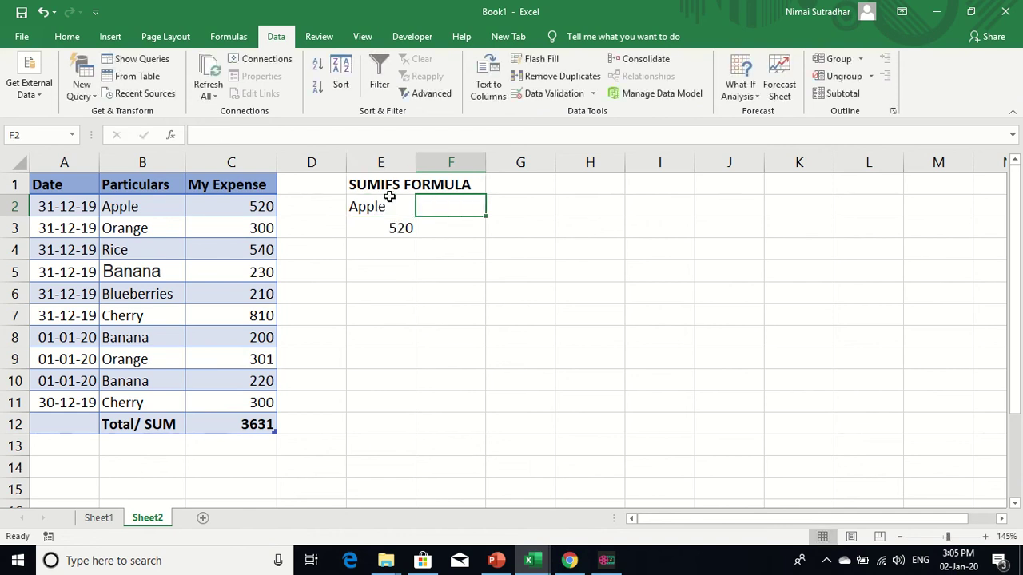
# Apply All Borders to cells E2 and E3
pyautogui.moveTo(375, 209); pyautogui.dragTo(376, 231)
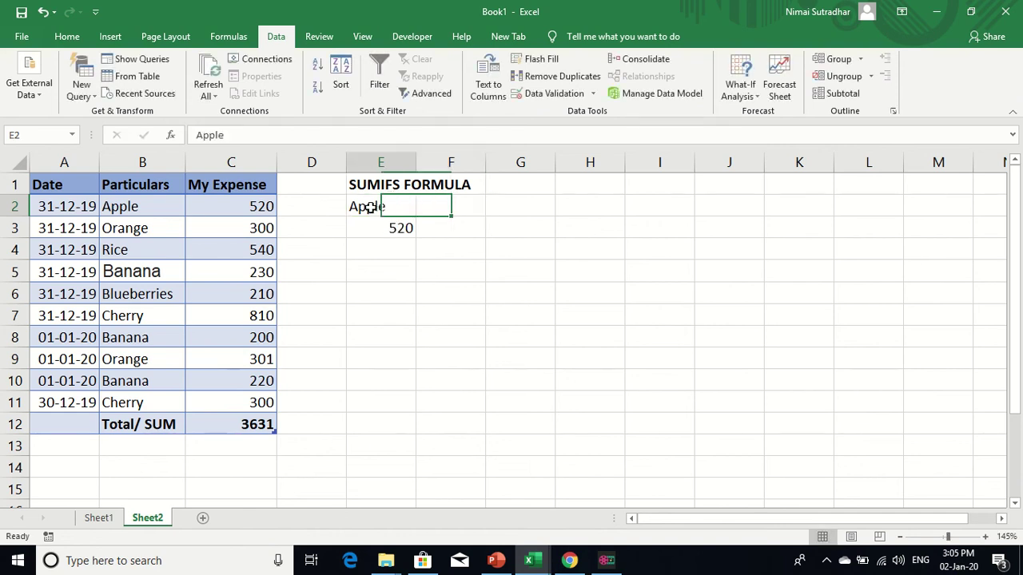
pyautogui.click(66, 37)
pyautogui.click(216, 87)
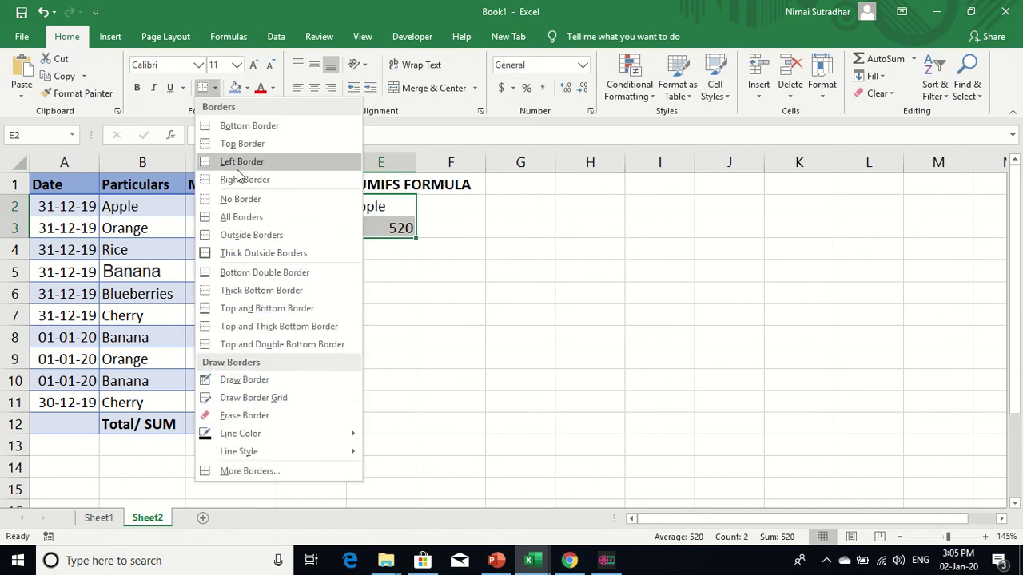
pyautogui.click(237, 235)
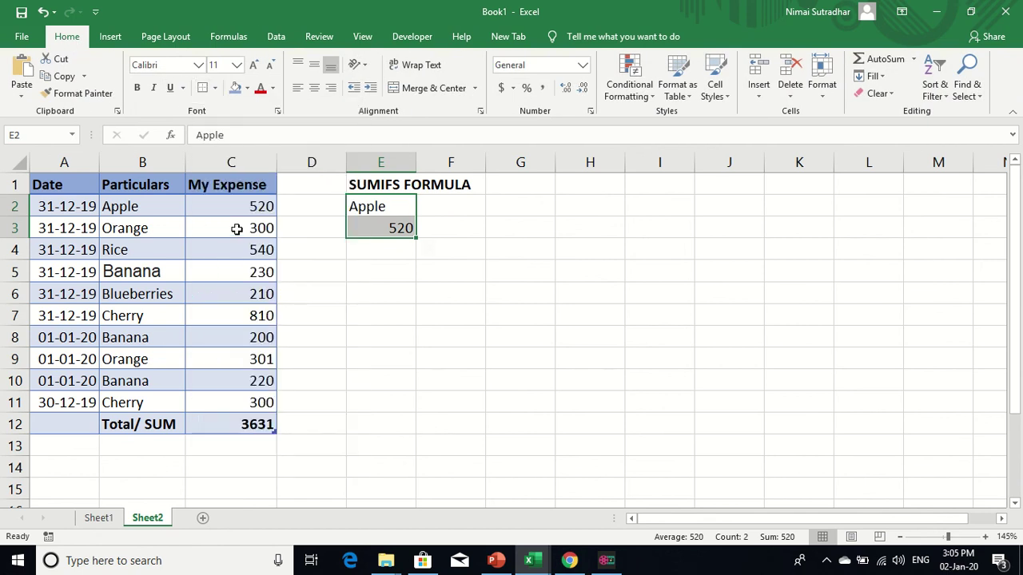
pyautogui.click(215, 88)
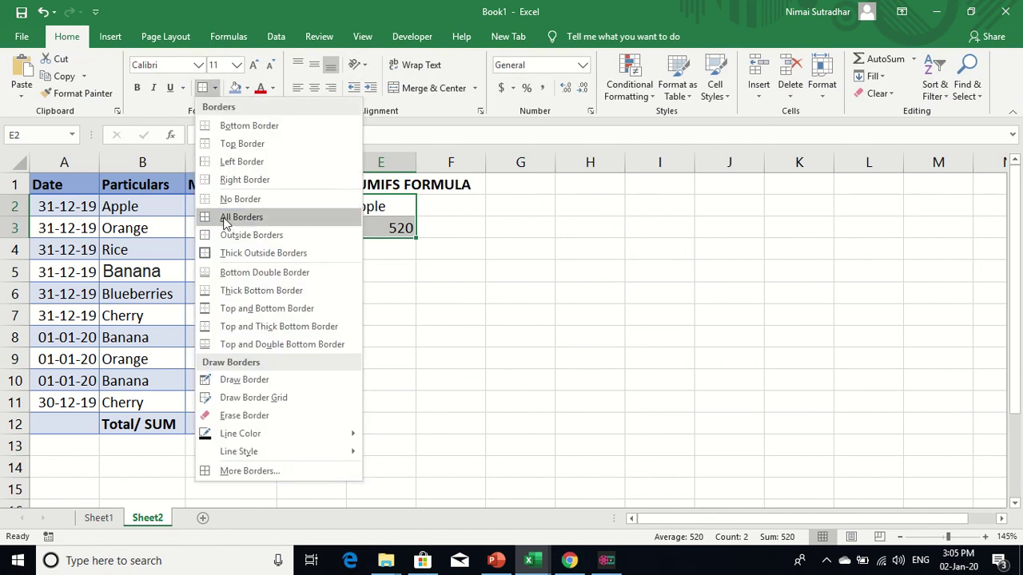
pyautogui.click(228, 216)
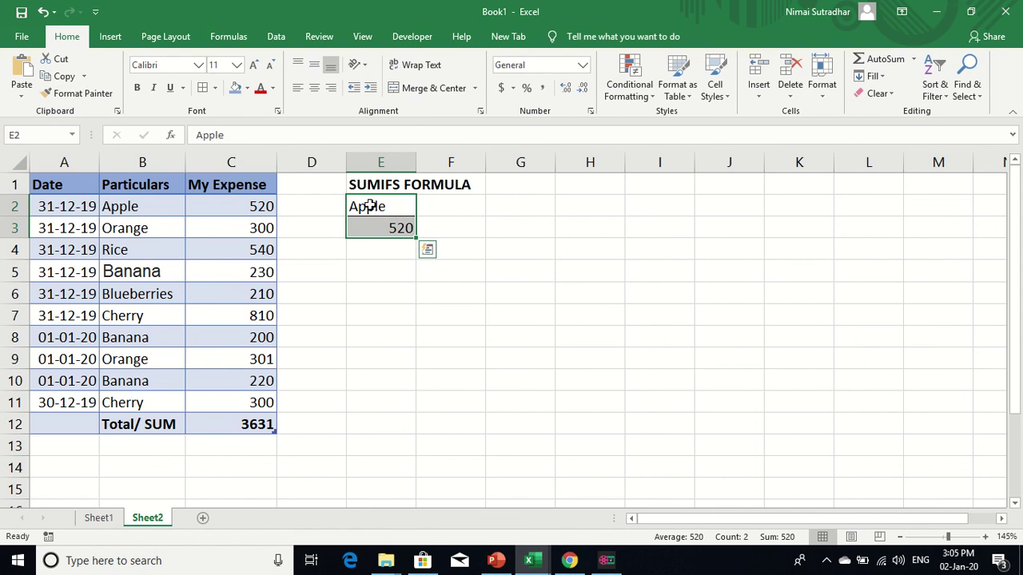
# Format the E2 criteria as green bold text with a light grey fill
pyautogui.click(369, 206)
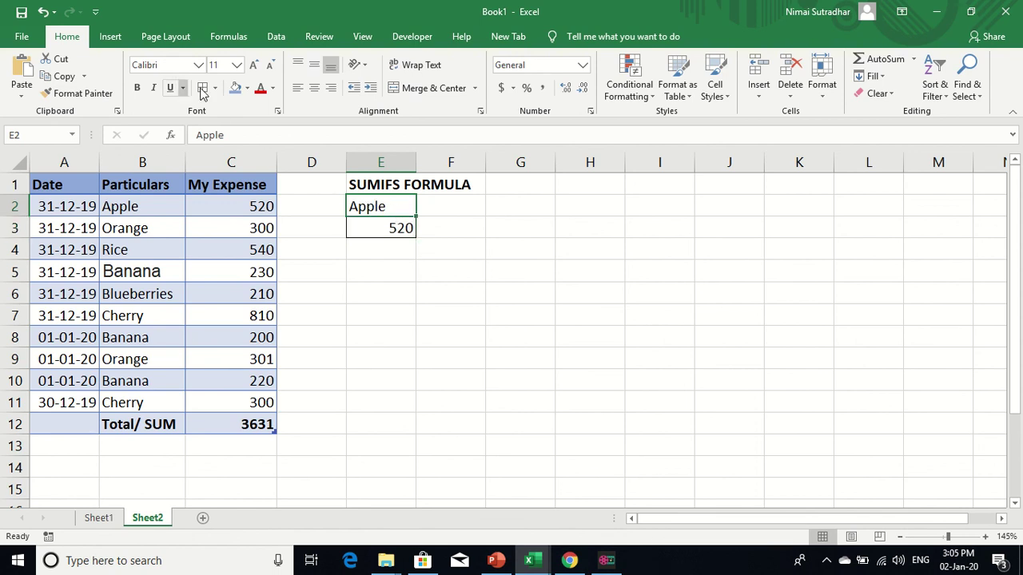
pyautogui.click(272, 88)
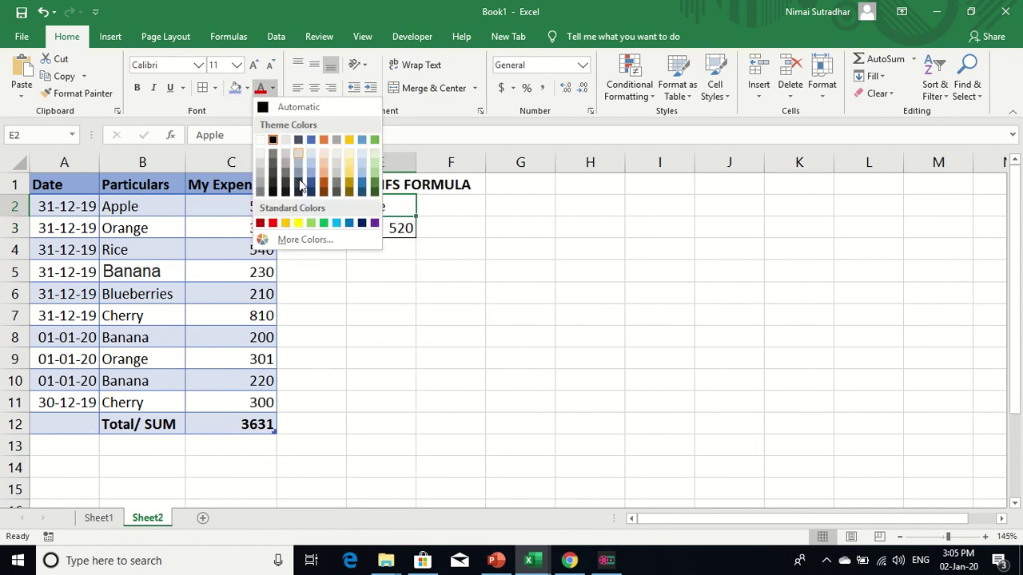
pyautogui.click(324, 223)
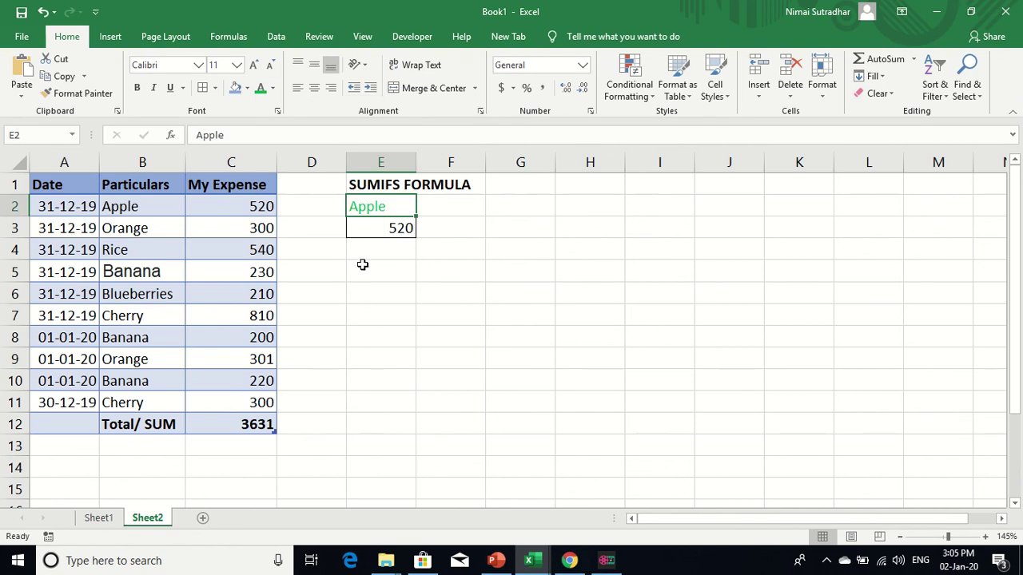
pyautogui.click(143, 89)
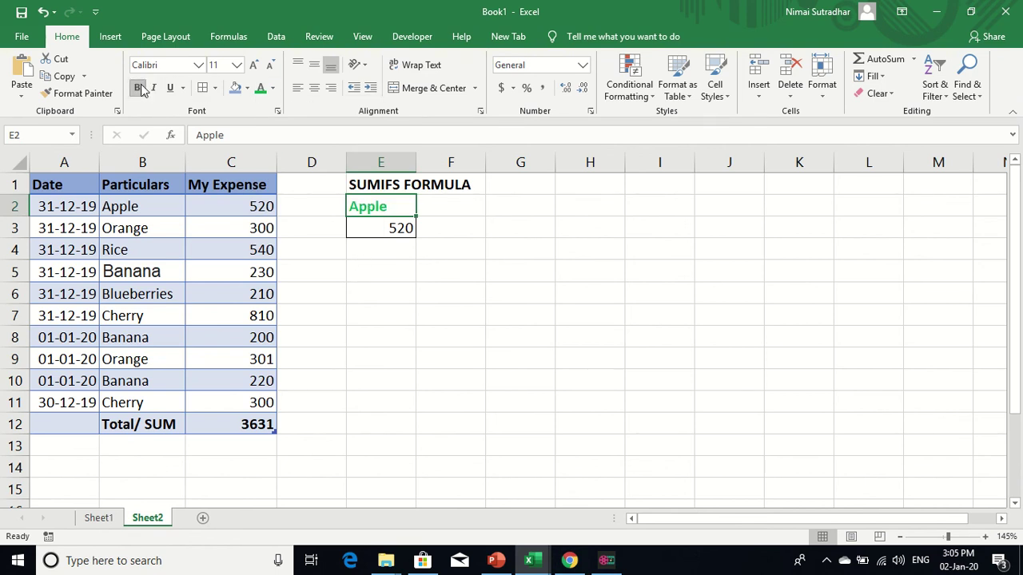
pyautogui.click(143, 90)
pyautogui.click(143, 89)
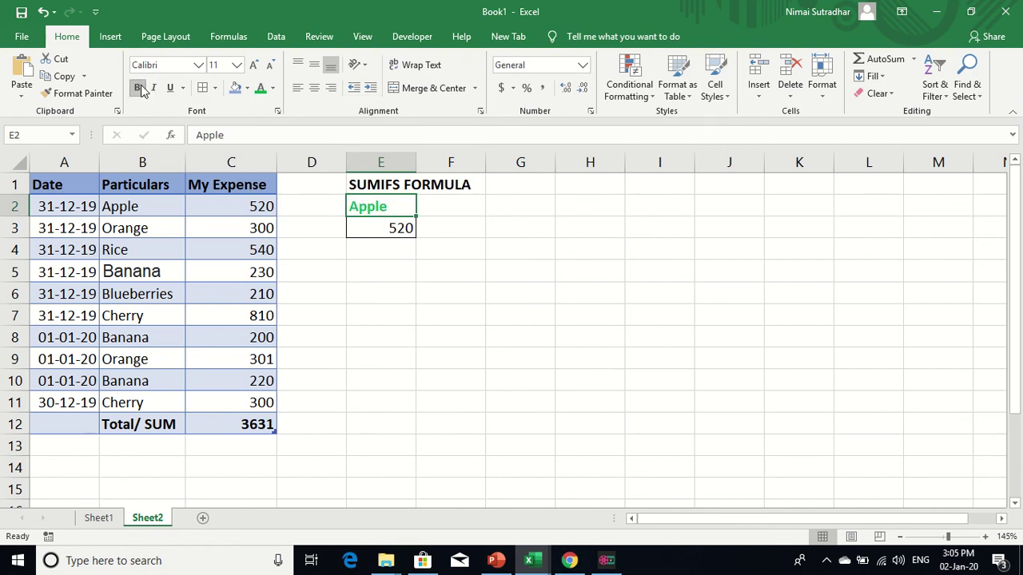
pyautogui.click(248, 90)
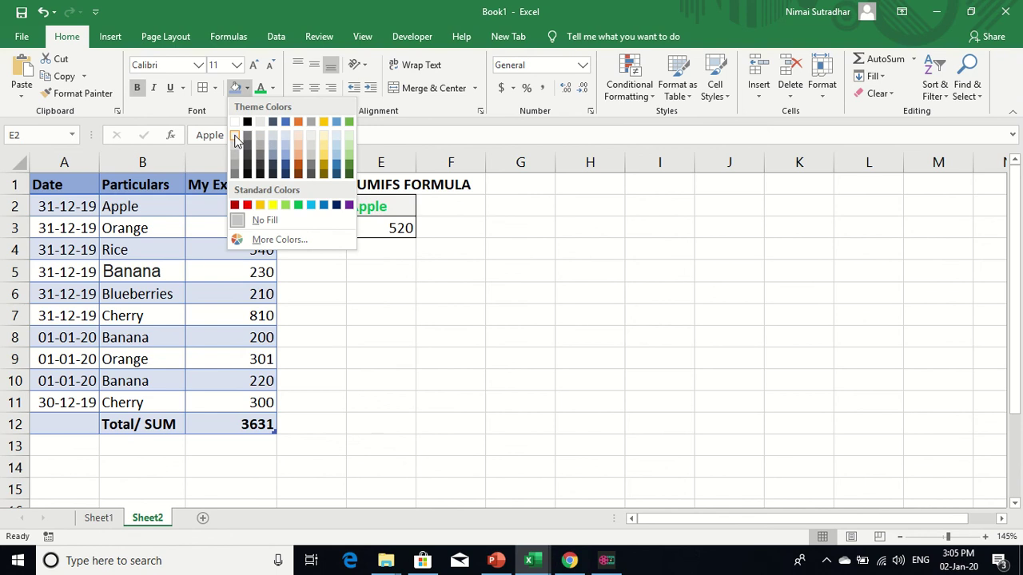
pyautogui.click(235, 139)
pyautogui.click(357, 294)
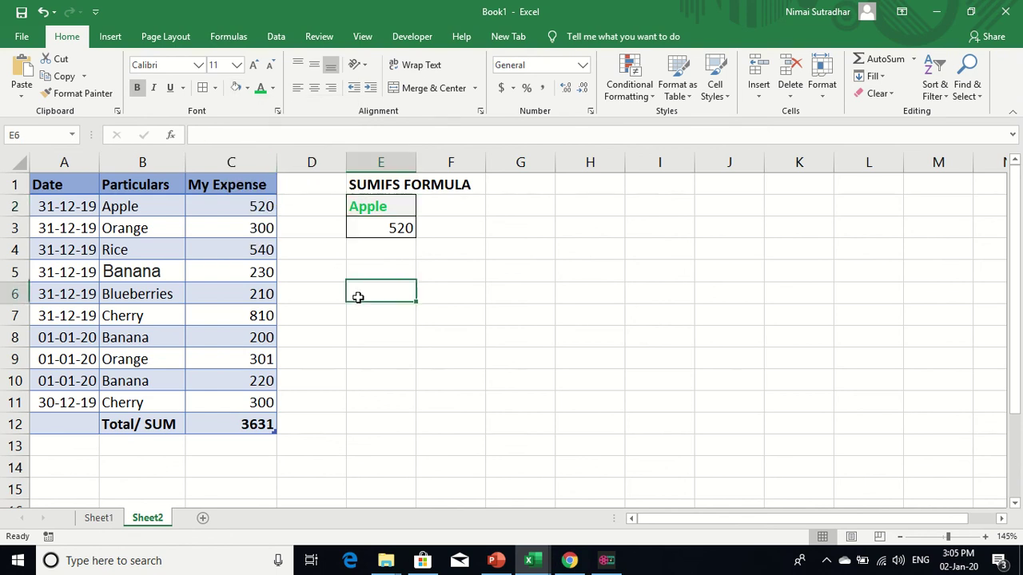
pyautogui.click(383, 231)
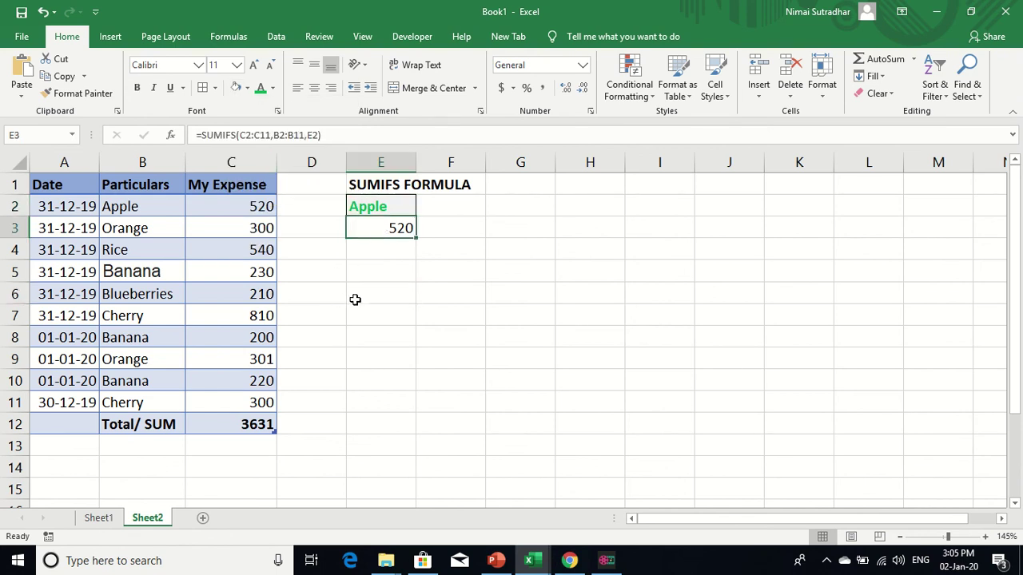
# Change the E2 criteria to Orange to update the SUMIFS total
pyautogui.click(355, 297)
pyautogui.click(367, 207)
pyautogui.write('Orra')
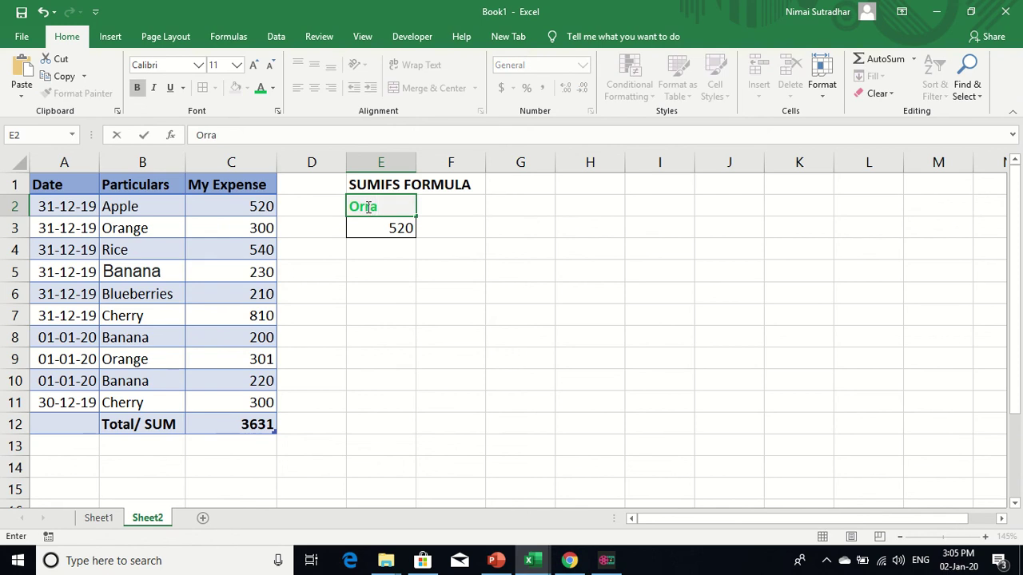
pyautogui.press('BackSpace')
pyautogui.write('ange')
pyautogui.press('Tab')
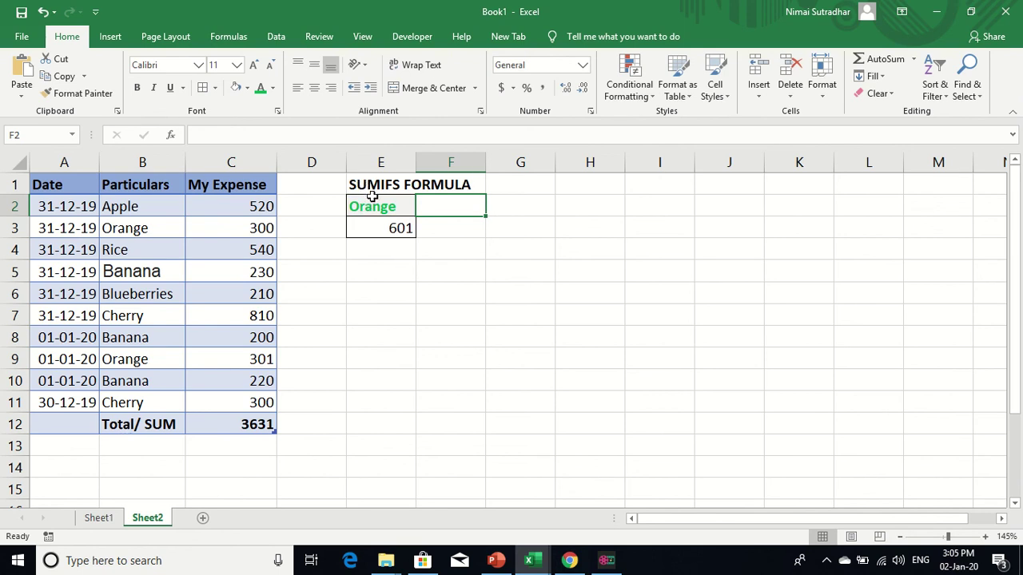
# Switch the criteria to Banana (650), then Cherry, so E3 reads 1110
pyautogui.click(373, 207)
pyautogui.write('Ba')
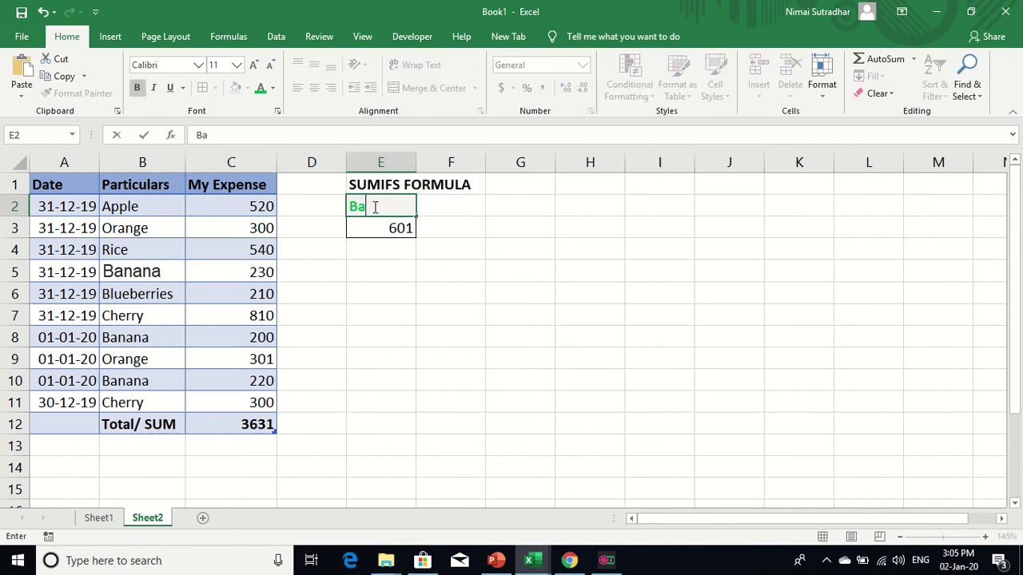
pyautogui.write('nana')
pyautogui.press('Tab')
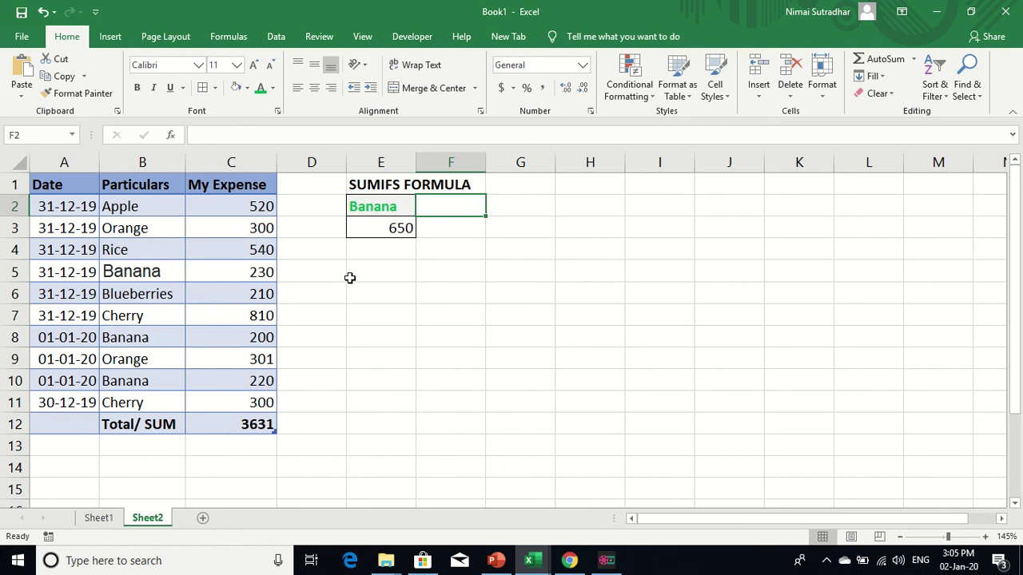
pyautogui.click(372, 206)
pyautogui.write('Ch')
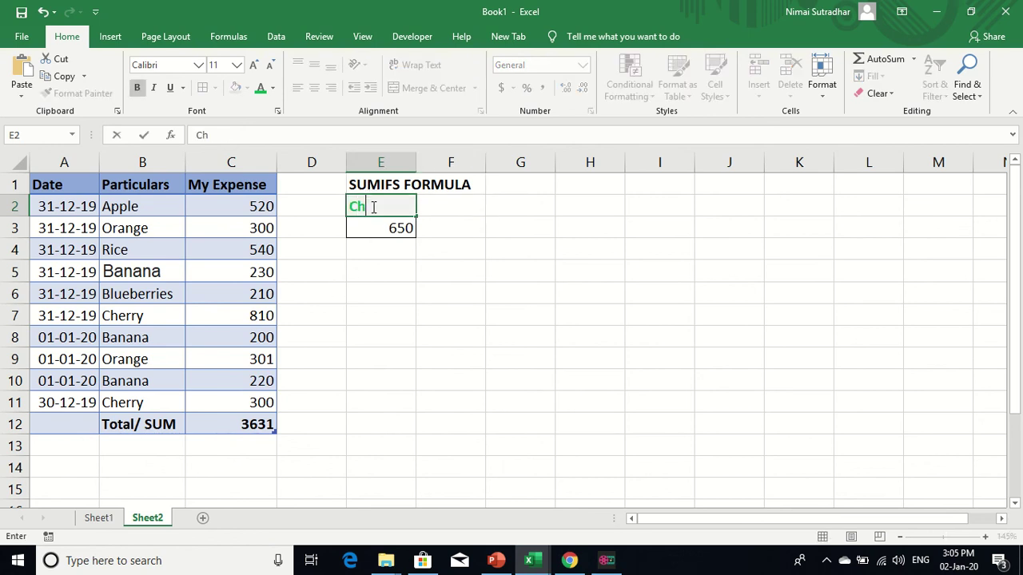
pyautogui.write('erry')
pyautogui.press('Tab')
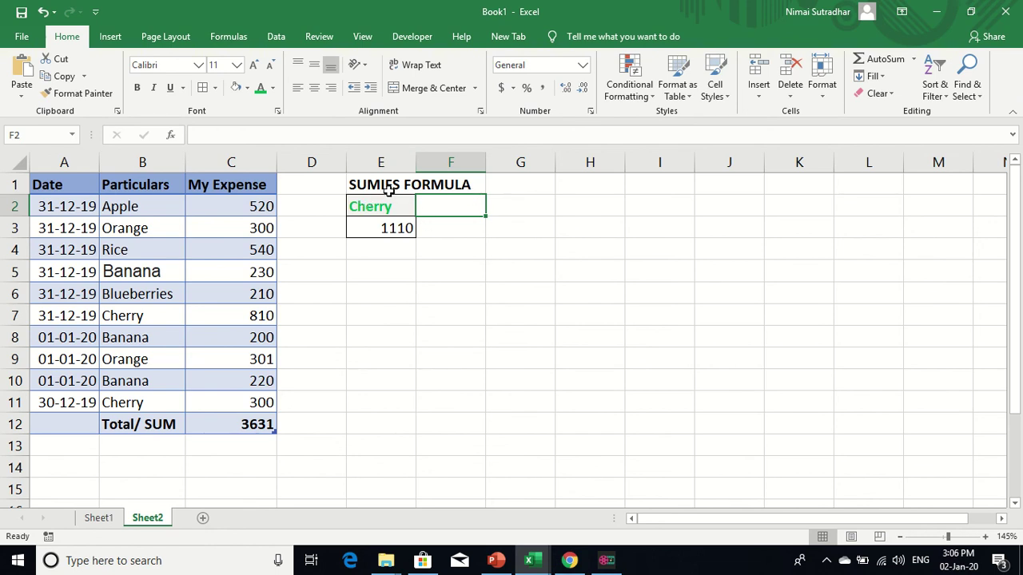
# Bold the 1110 SUMIFS result in cell E3
pyautogui.click(385, 185)
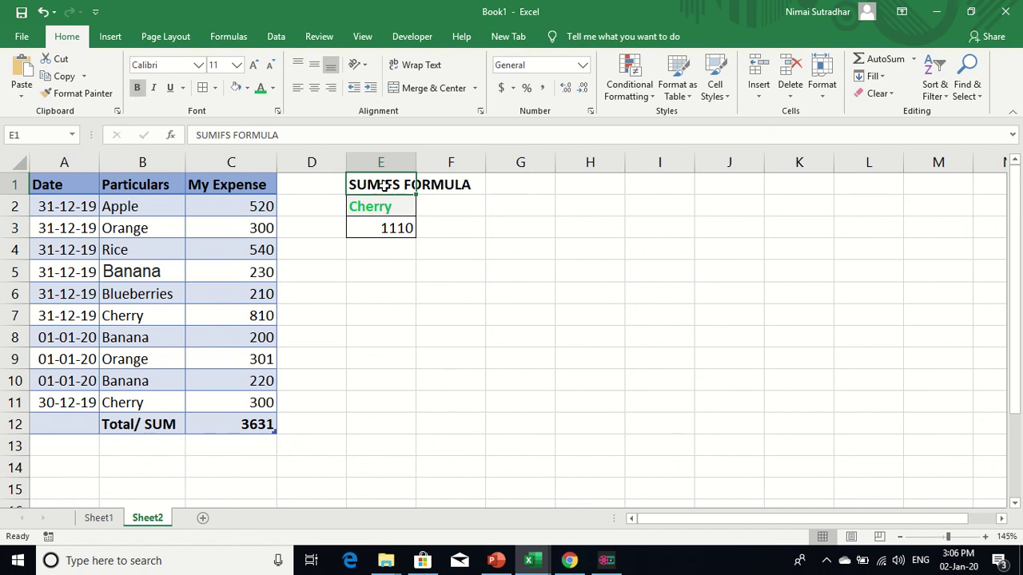
pyautogui.click(391, 277)
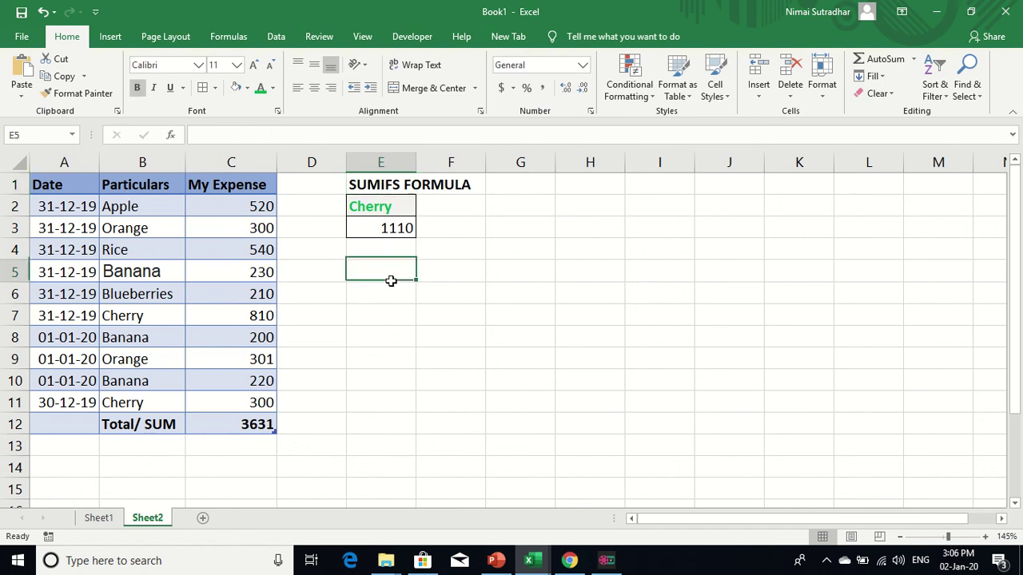
pyautogui.click(391, 236)
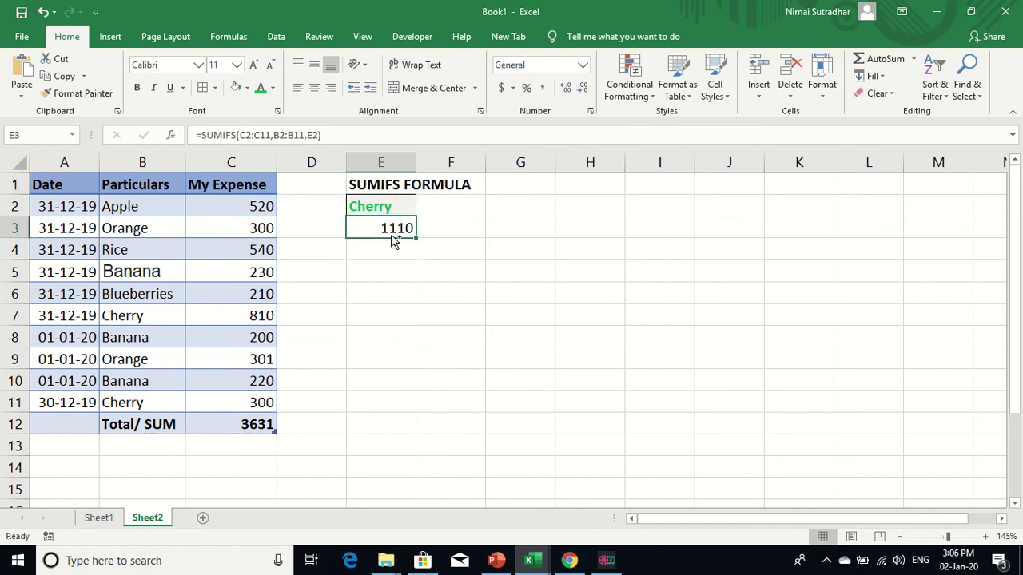
pyautogui.click(401, 289)
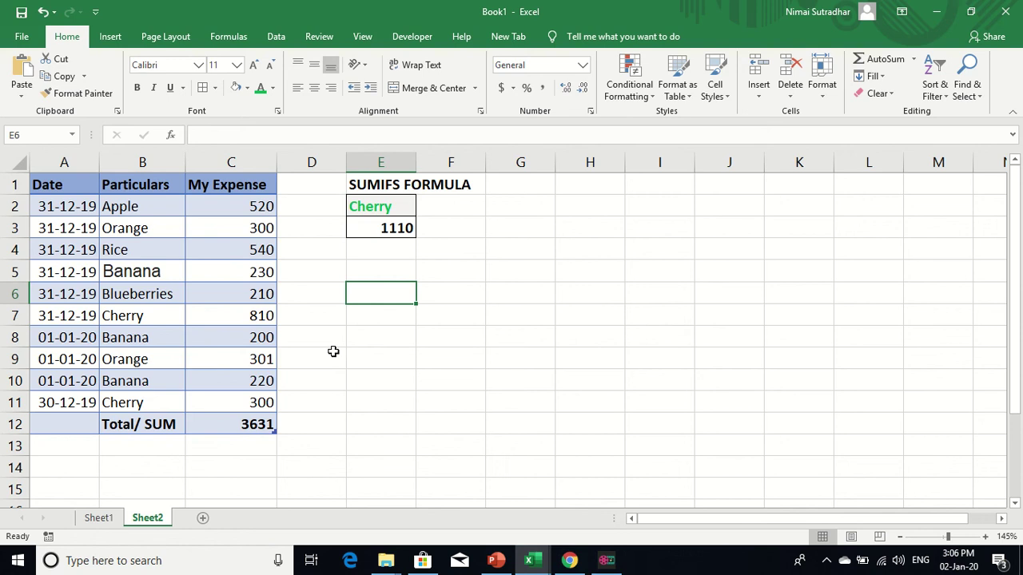
pyautogui.moveTo(372, 7)
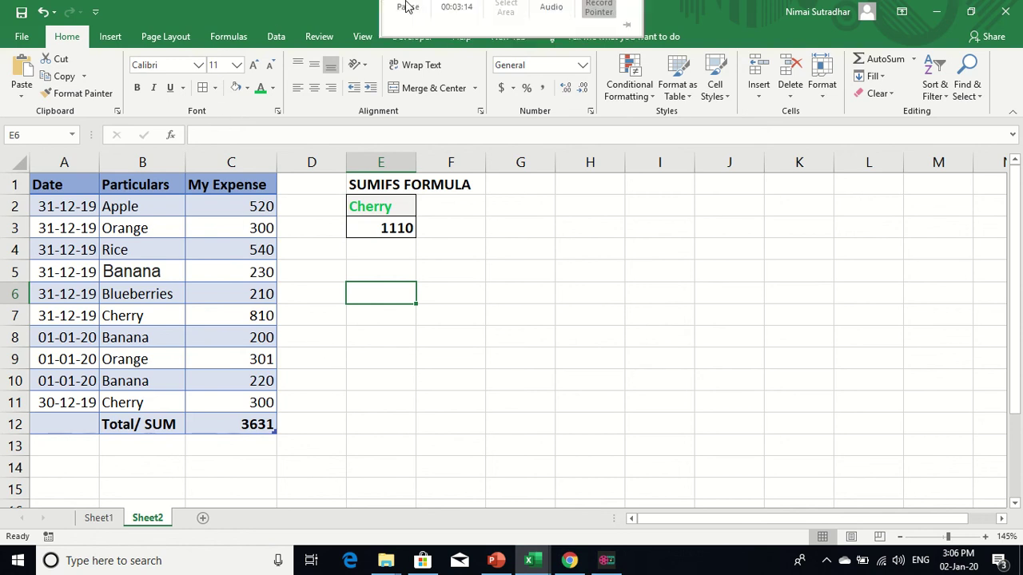